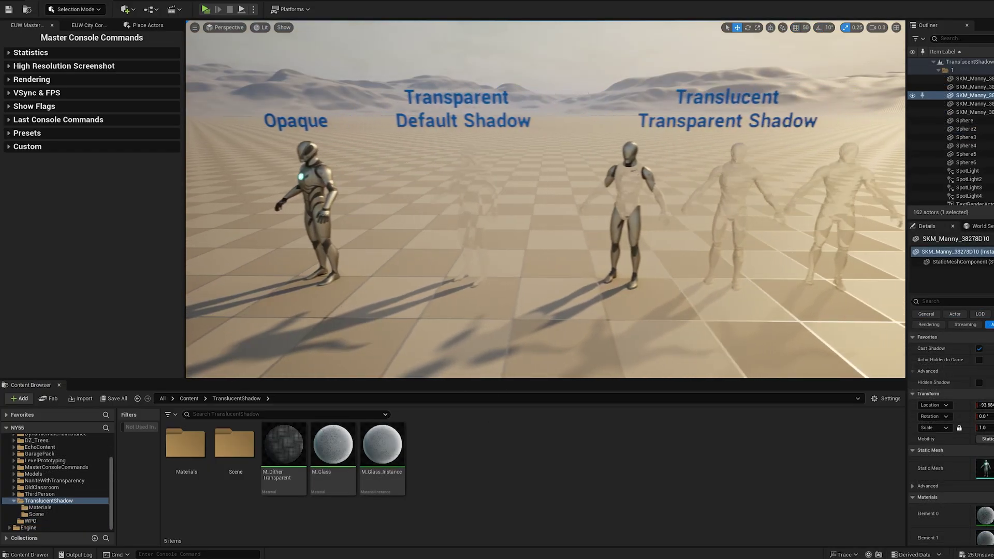
Step: Look over the opaque, transparent and translucent shadow examples on the mannequins and spheres in the level
key(d)
scroll(546, 200, up, 5)
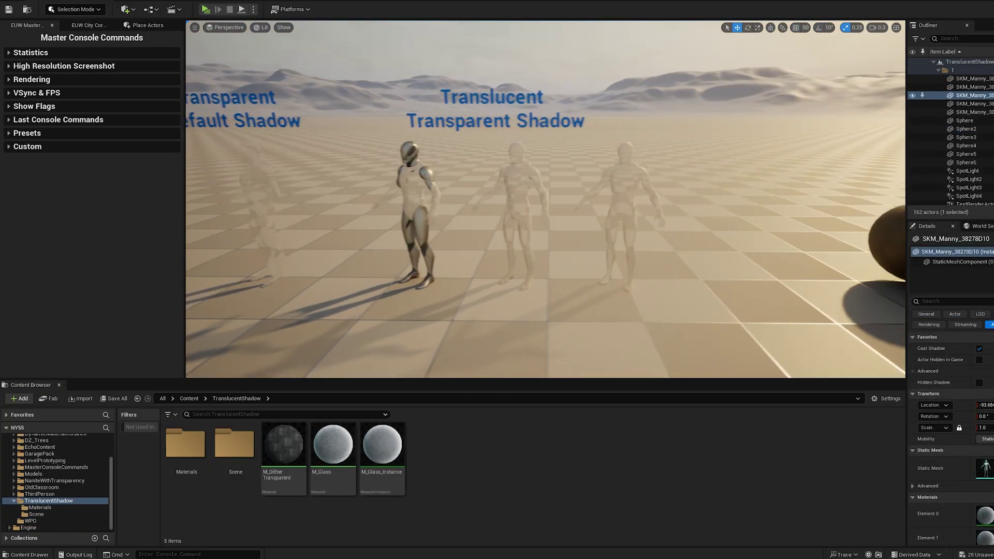
key(d)
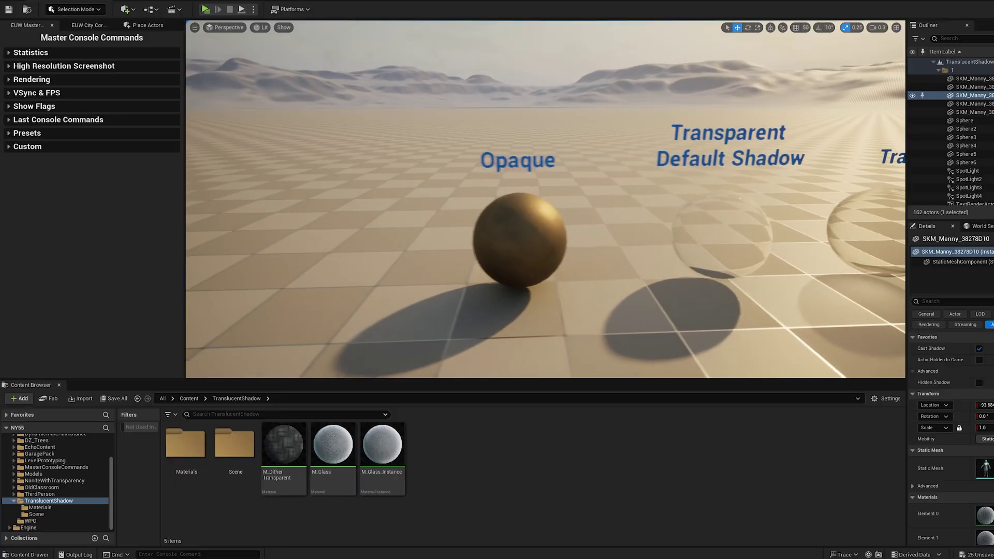
key(d)
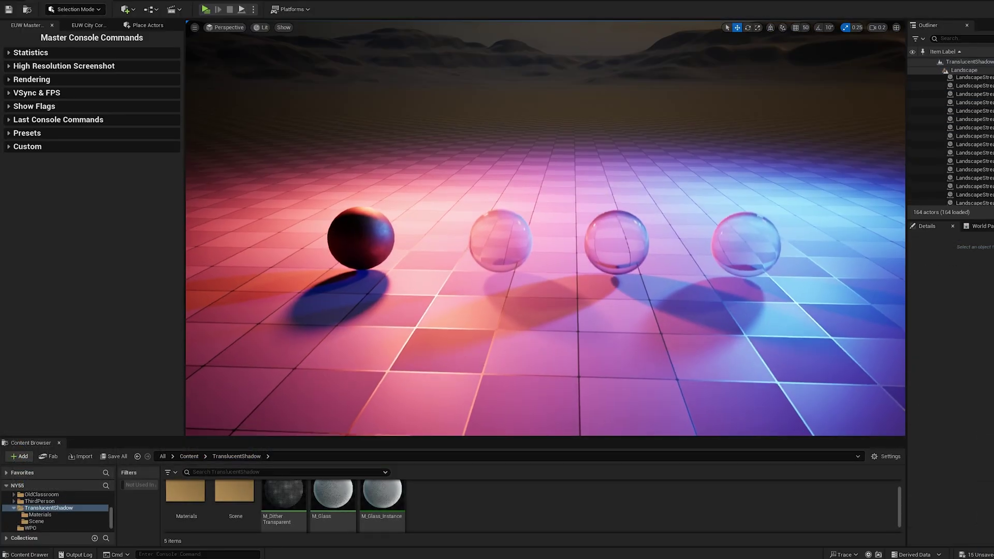
key(w)
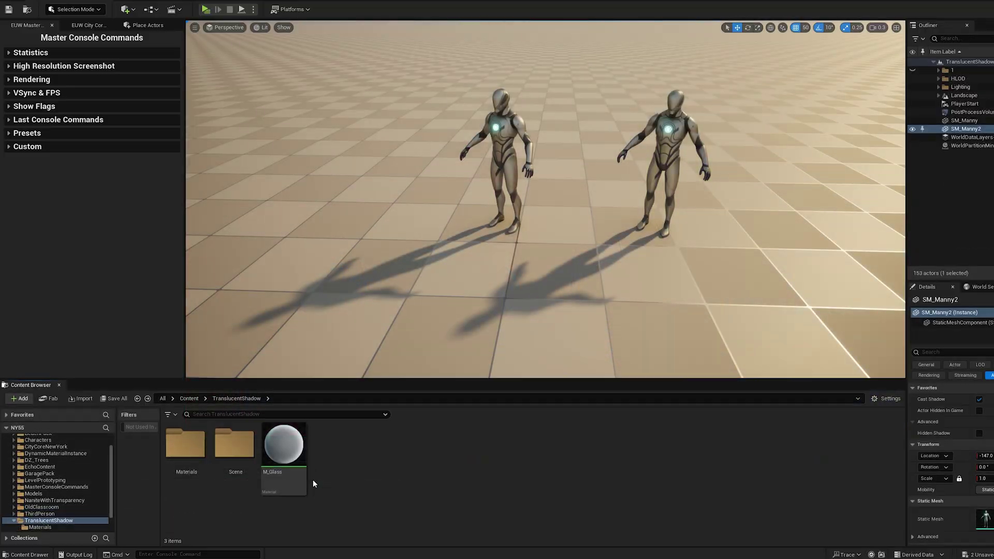
Step: Open the M_Glass material and choose the Translucent blend mode and Surface ForwardShading lighting mode
double_click(312, 466)
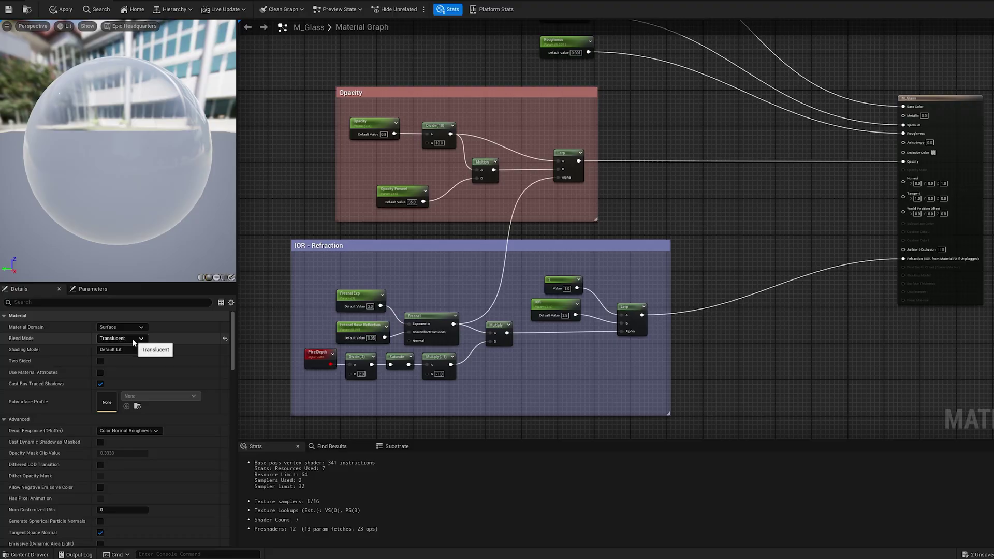
click(134, 341)
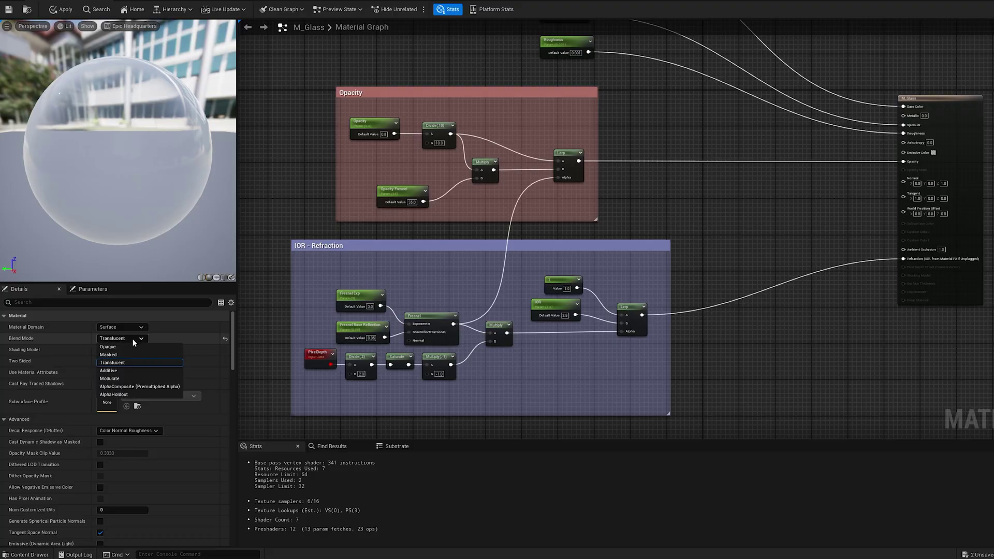
click(119, 363)
scroll(206, 428, down, 8)
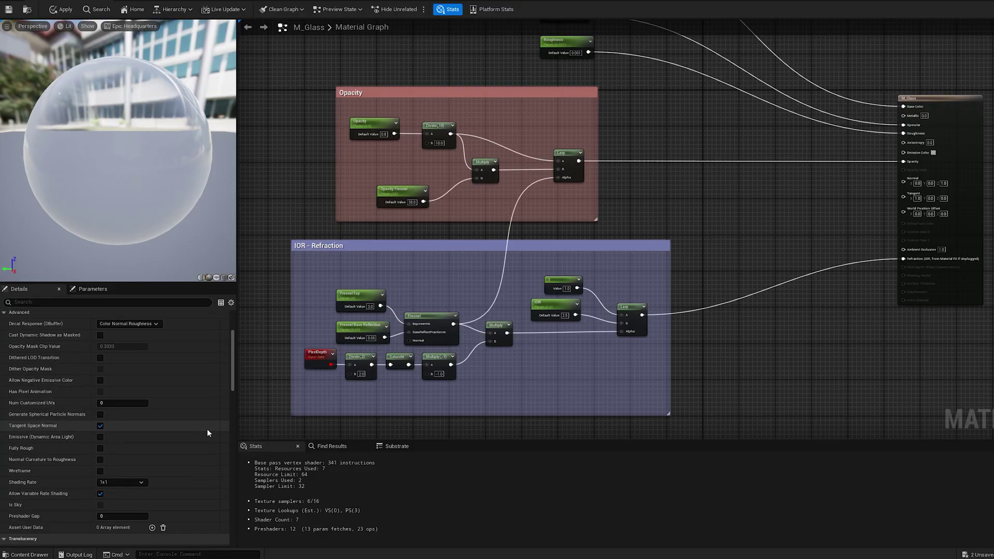
click(119, 477)
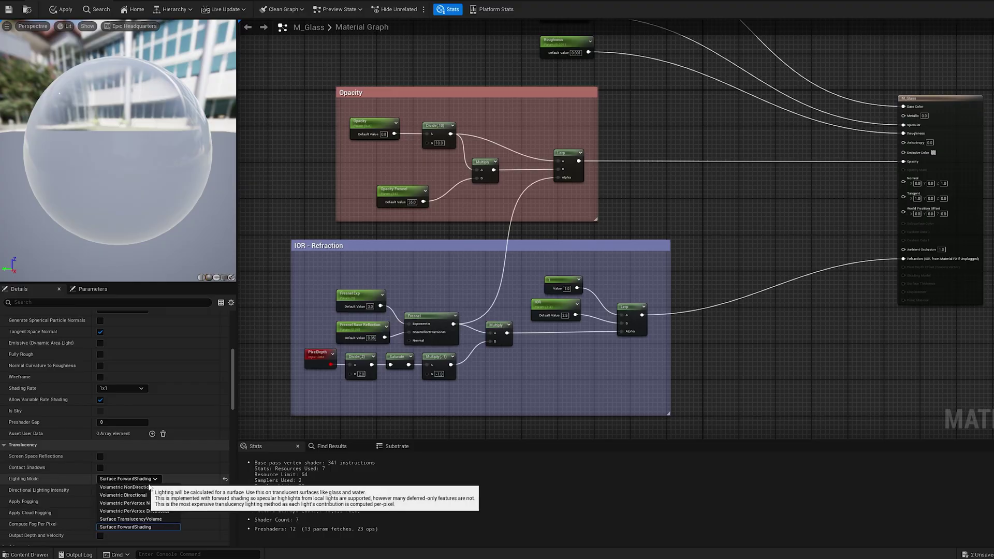
click(154, 522)
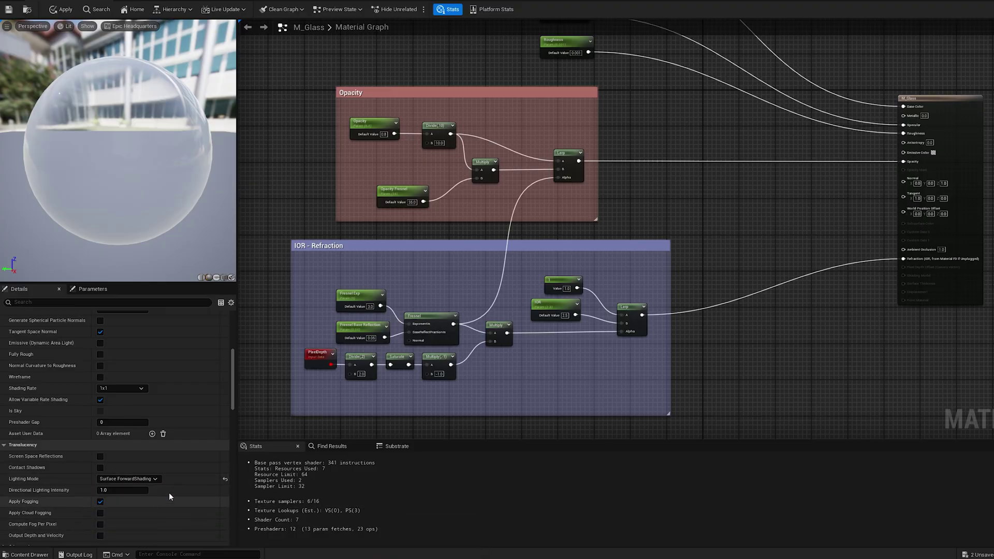
scroll(198, 406, down, 15)
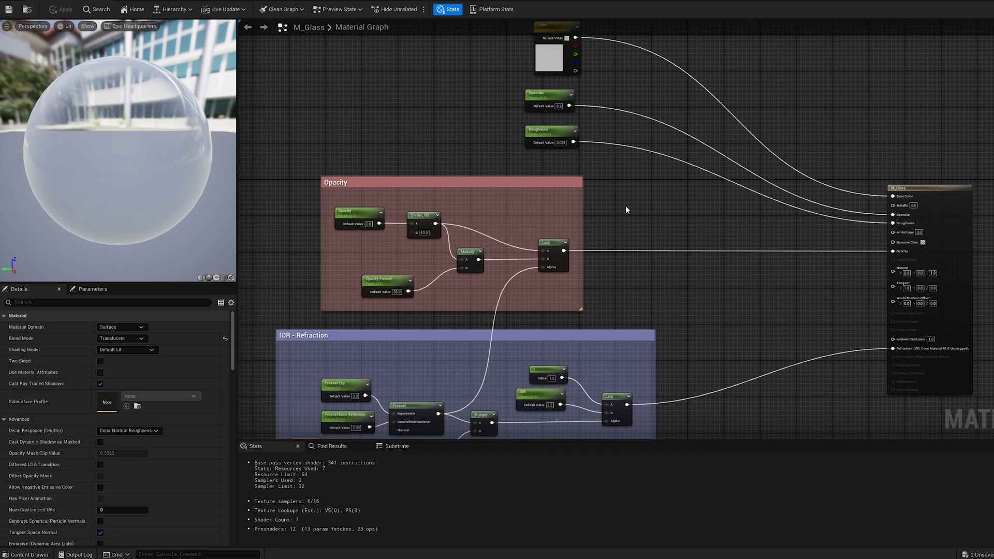
right_drag(628, 226, 643, 137)
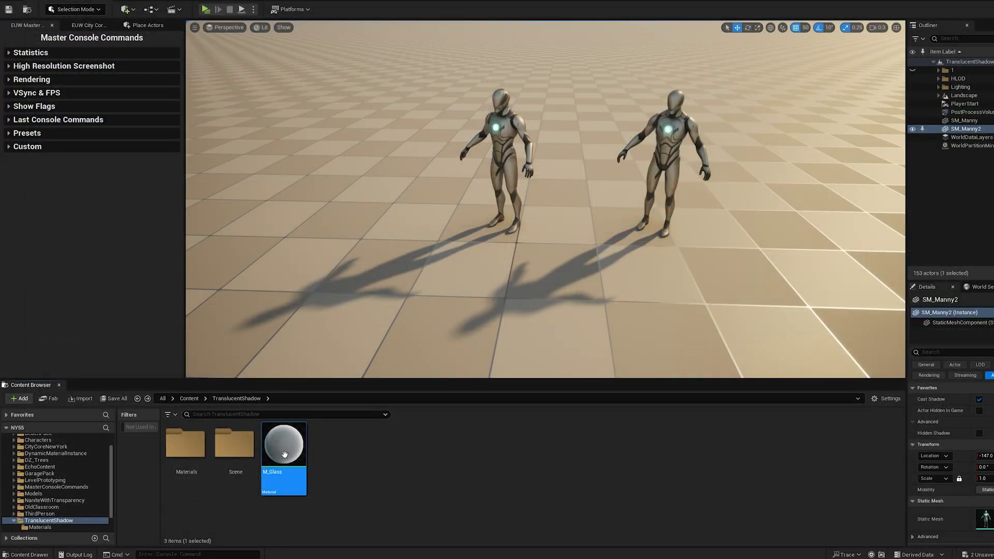
Step: Assign M_Glass to SM_Manny2 and make the material cast dynamic shadows as masked with an opacity mask clip value of 0.01
drag(284, 445, 671, 114)
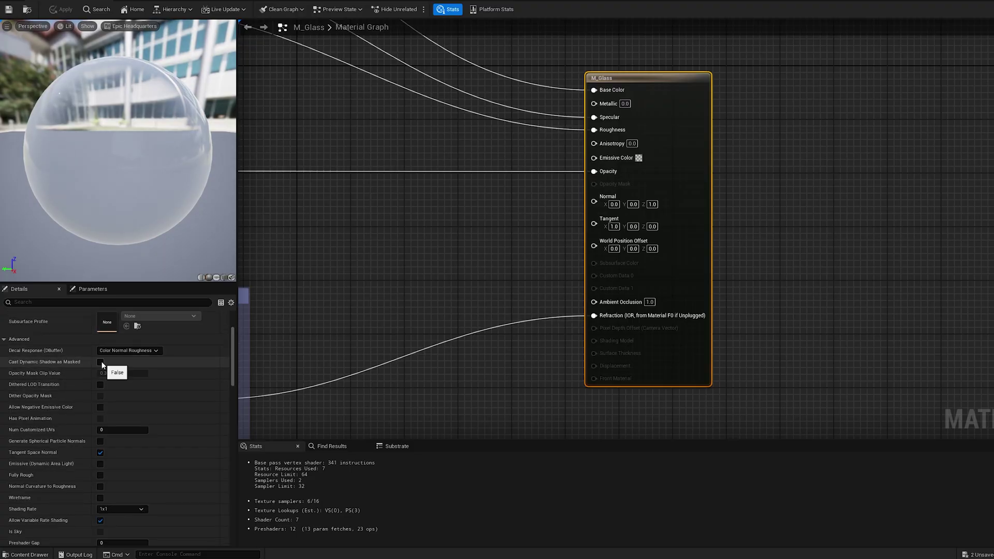
click(101, 362)
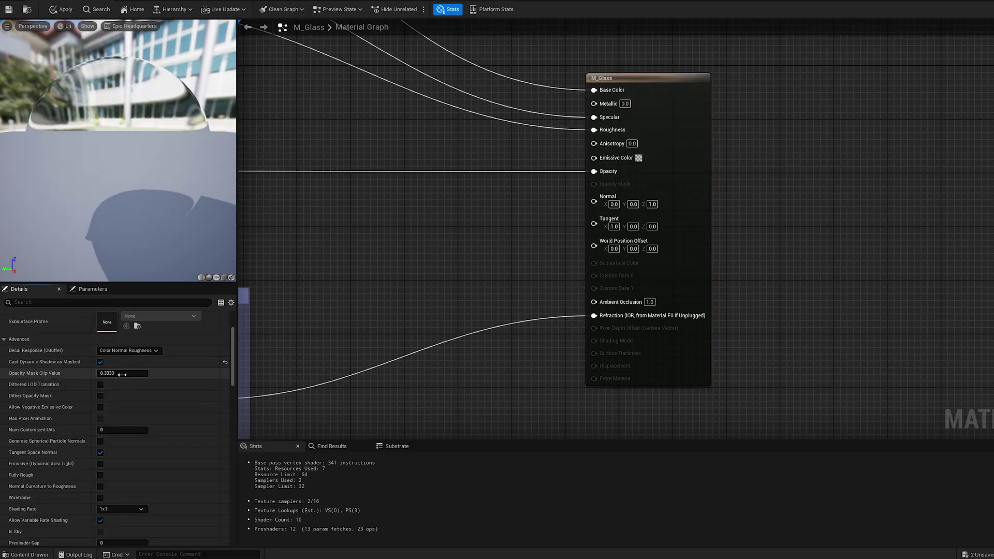
click(105, 373)
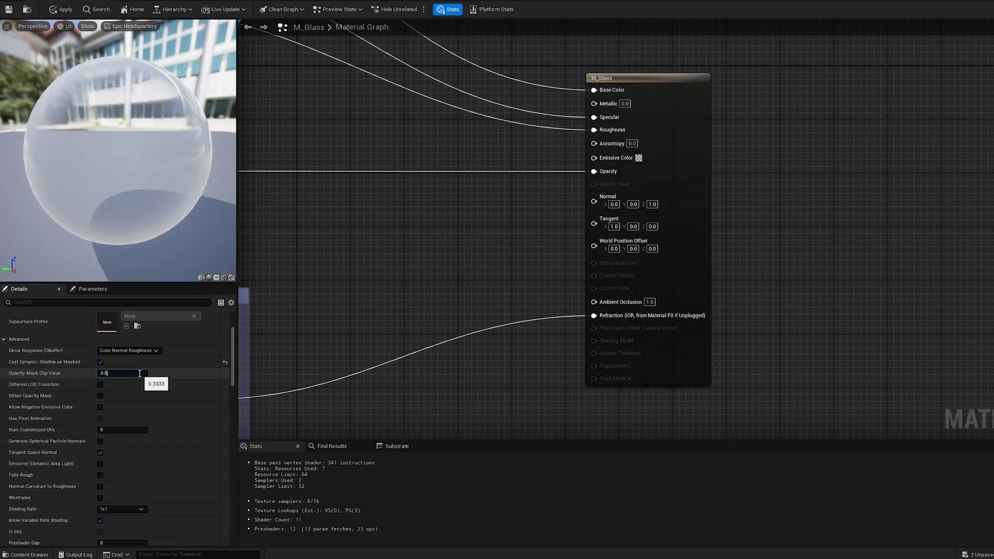
key(Return)
click(61, 9)
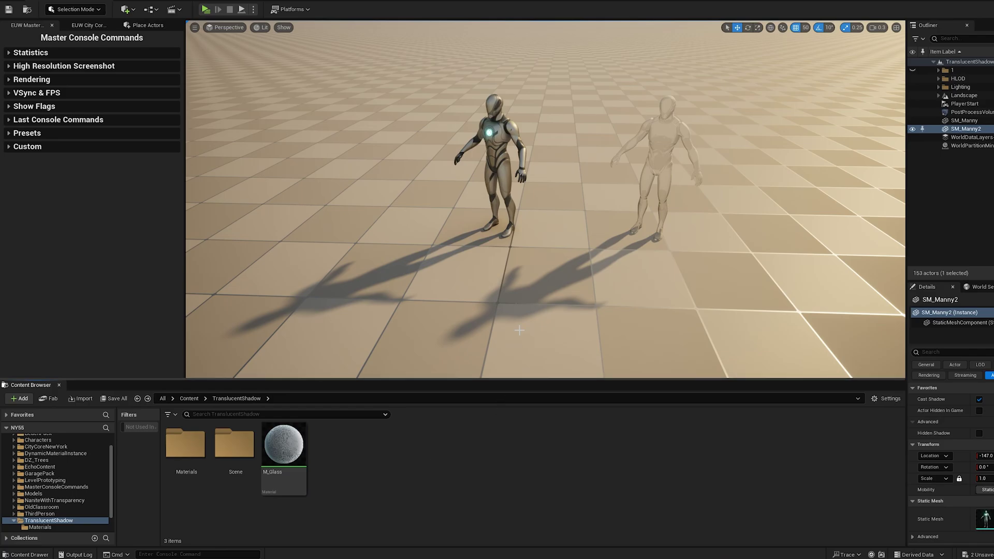
Step: Create a material named M_DitherTransparent in the TranslucentShadow folder and set its blend mode to Masked
right_click(375, 481)
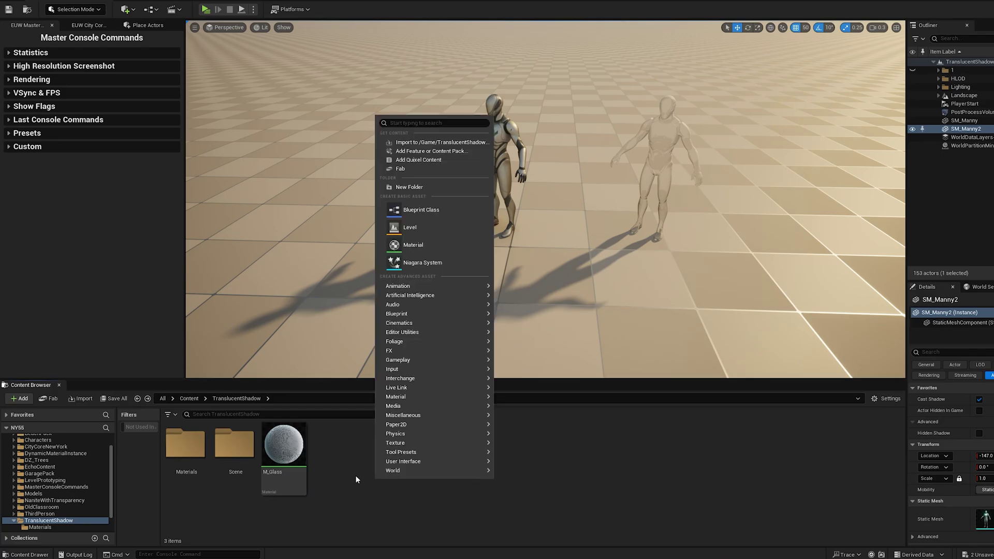
click(419, 250)
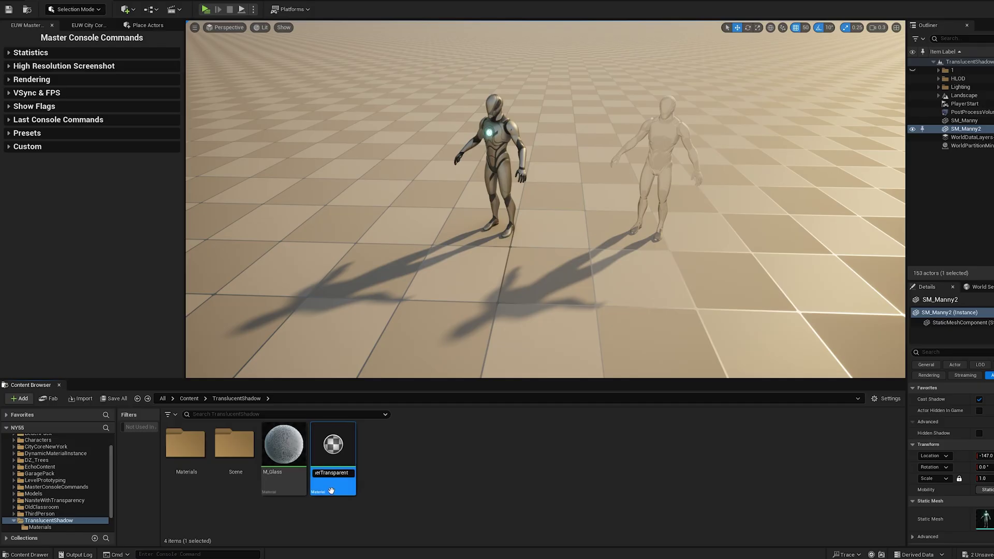
key(Return)
double_click(353, 454)
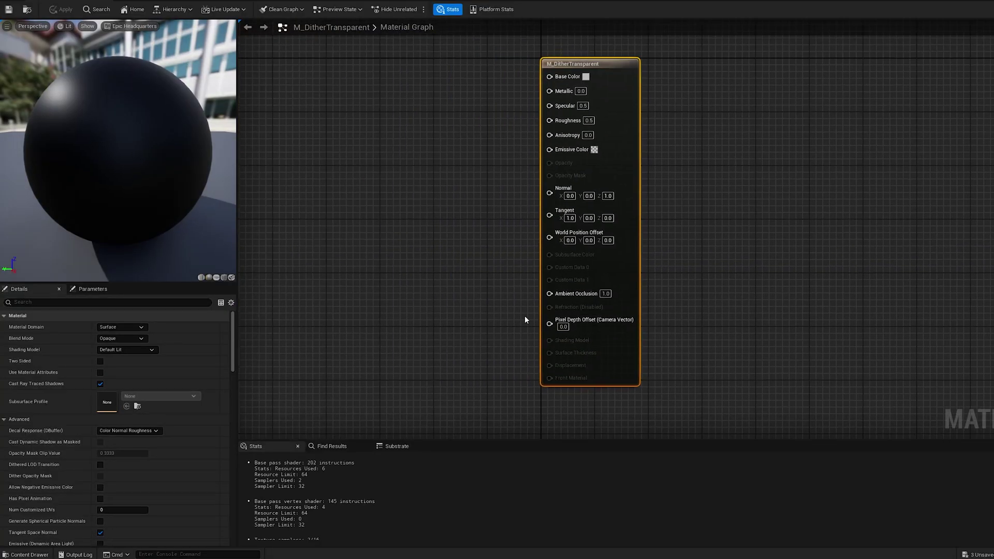
click(132, 339)
click(114, 358)
Step: Add a DitherTemporalAA node to M_DitherTransparent and connect its result to Opacity Mask
right_drag(542, 277, 651, 280)
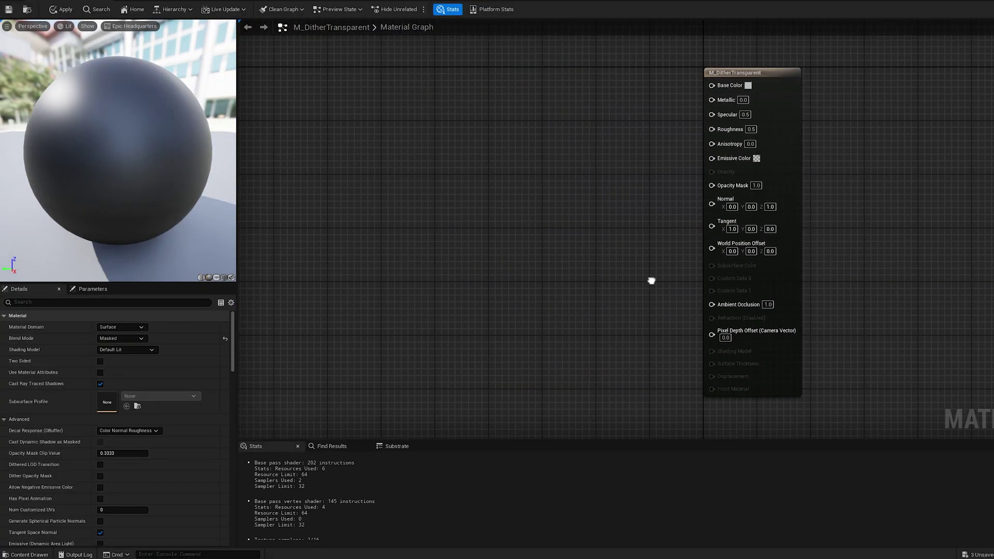
right_click(571, 277)
text(dither)
key(Return)
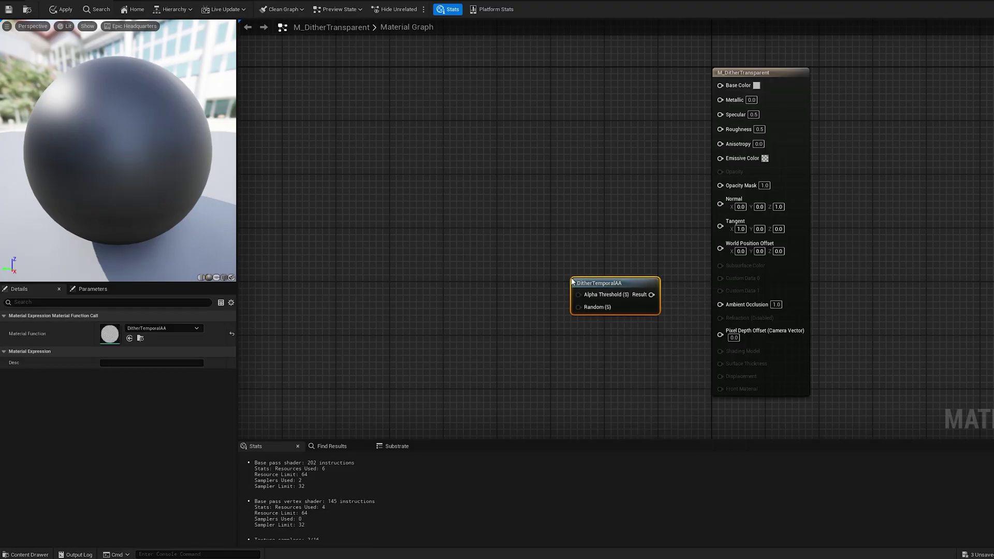
drag(653, 295, 720, 185)
drag(598, 284, 549, 206)
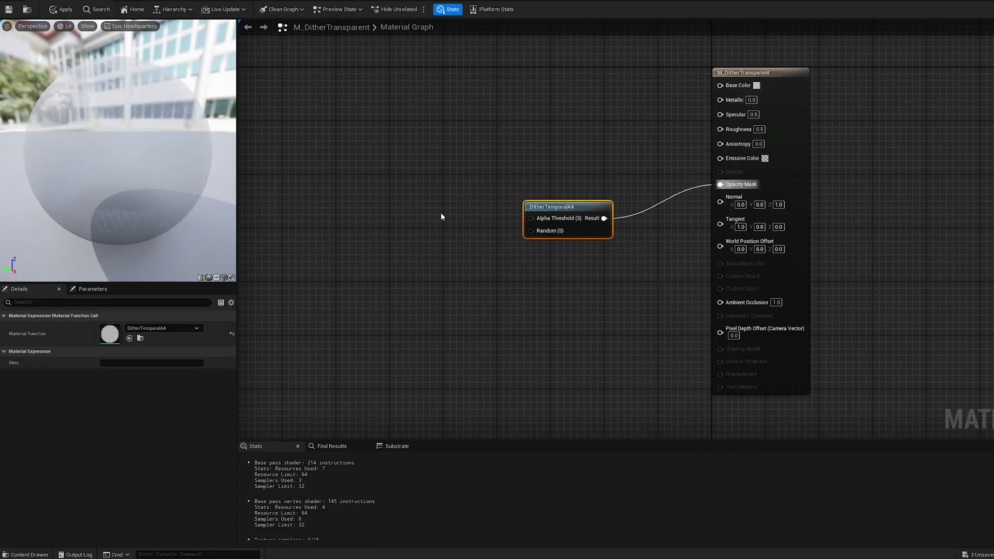
Step: Feed a value of 0.2 into the Alpha Threshold input of the DitherTemporalAA node
click(358, 225)
click(358, 226)
click(377, 283)
drag(425, 300, 530, 218)
text(0.2)
key(Return)
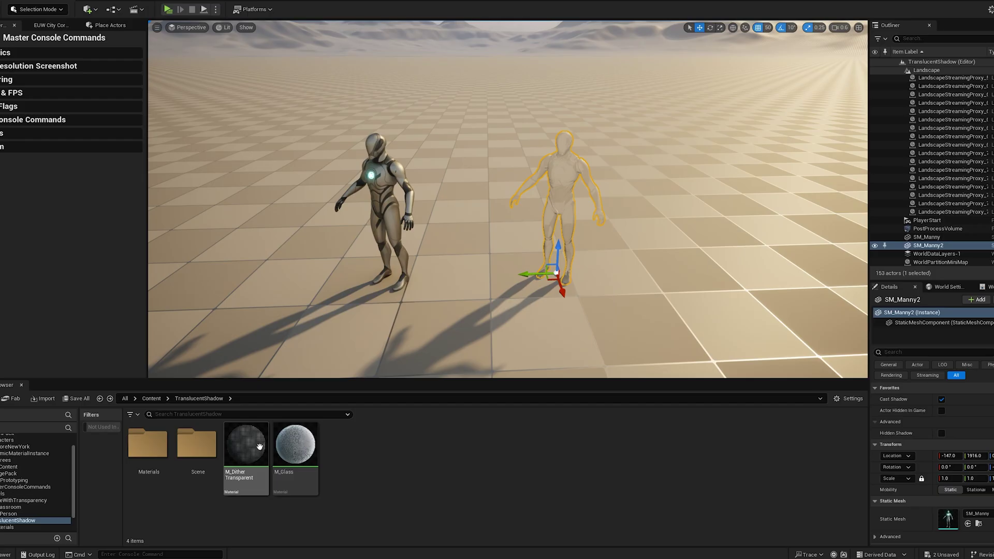
Step: Try M_DitherTransparent on SM_Manny2 and inspect its surface and shadow without the editor overlays
drag(246, 444, 549, 166)
right_drag(549, 166, 563, 209)
key(g)
scroll(569, 192, down, 2)
key(g)
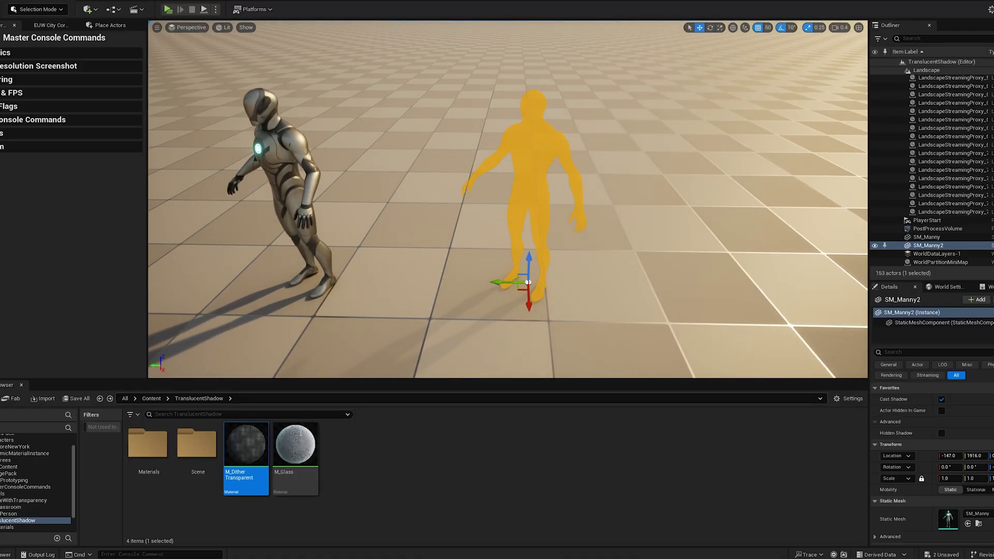
Step: Assign M_Glass to the material slots of SM_Manny2 and view its shadow beside the opaque mannequin's
drag(295, 452, 950, 472)
scroll(932, 455, down, 2)
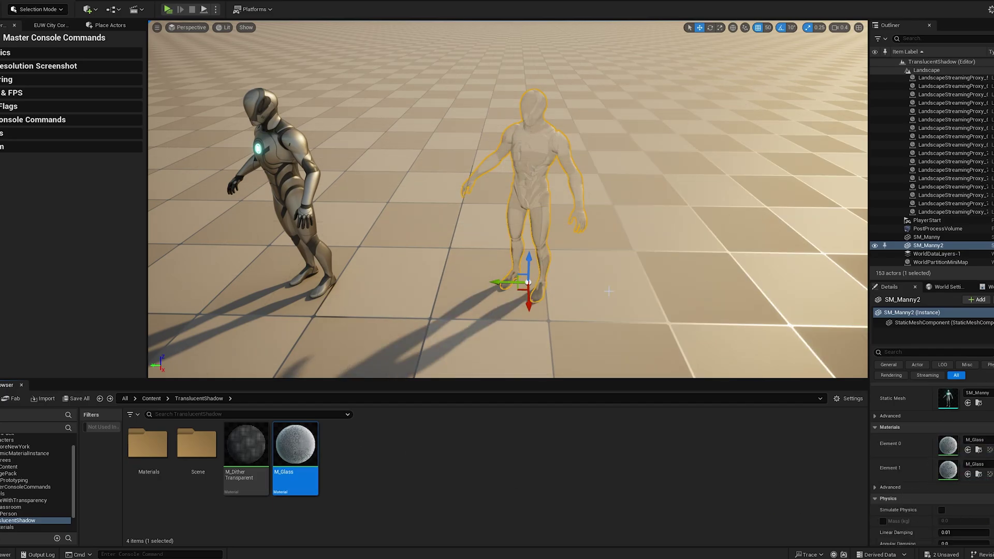
key(g)
scroll(587, 275, down, 2)
key(g)
key(g)
key(s)
right_drag(587, 275, 565, 289)
scroll(570, 277, down, 1)
right_drag(533, 318, 533, 319)
key(a)
scroll(532, 319, down, 1)
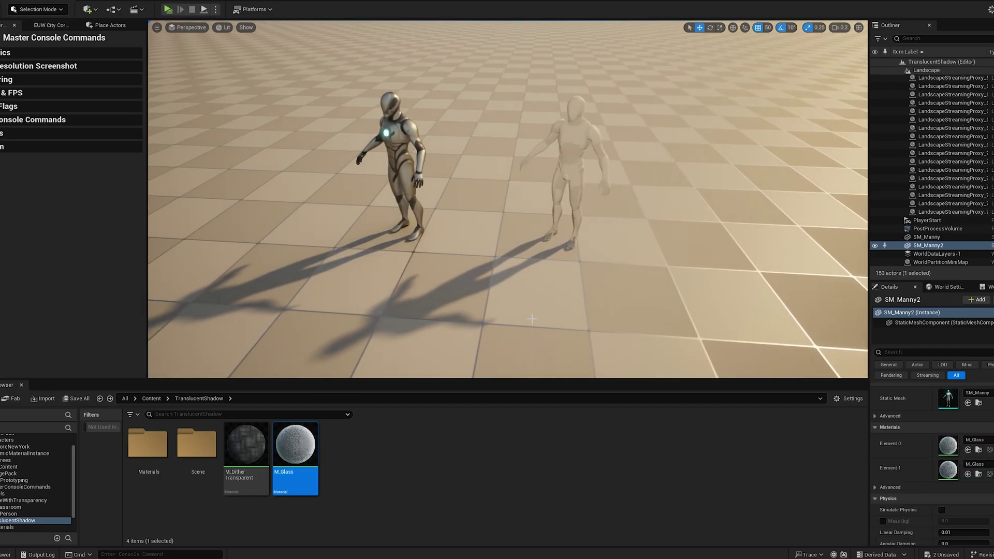
Step: Open M_Glass and insert a ShadowPassSwitch node before the material's Opacity input
double_click(305, 449)
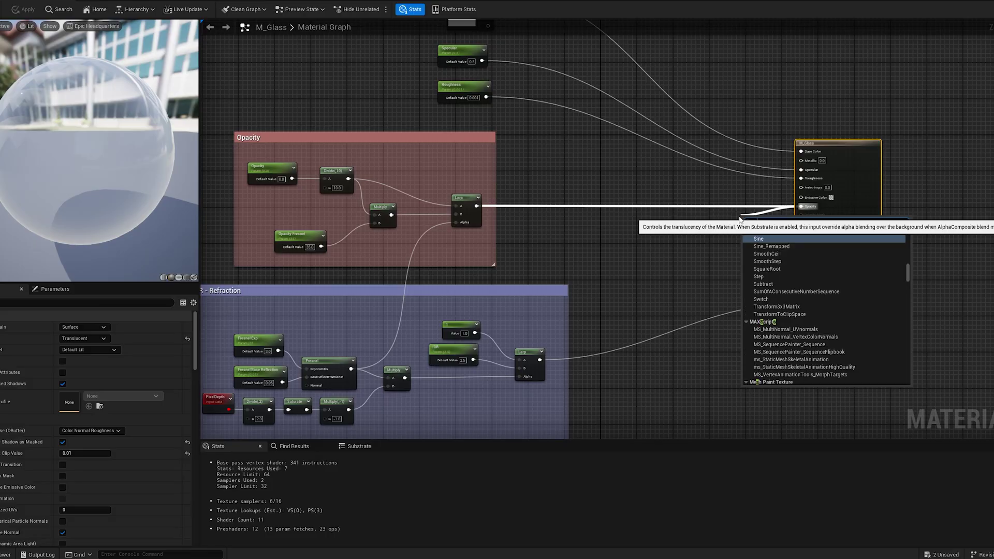
text(shadow)
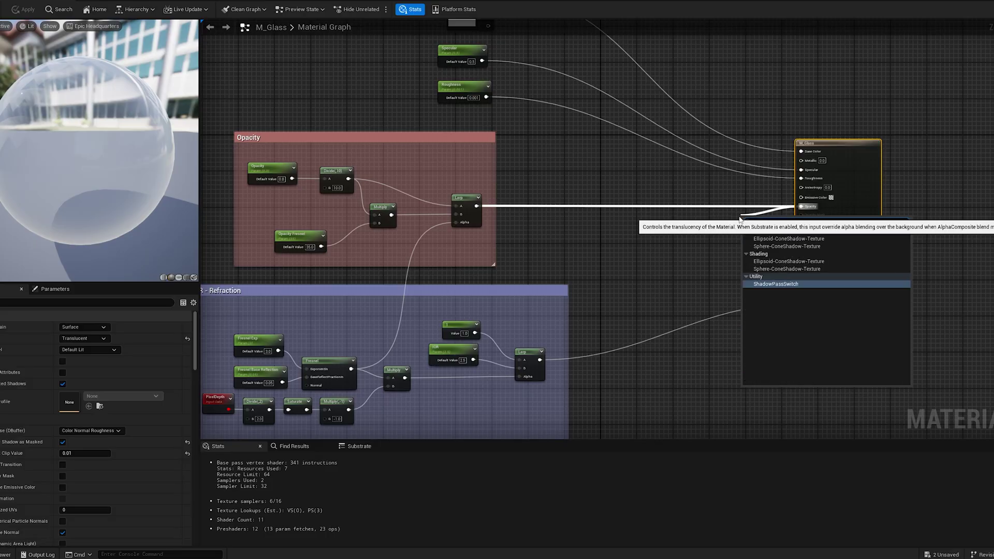
click(796, 285)
Step: Add a DitherTemporalAA node that feeds the Shadow input of the Shadow Pass Switch
drag(771, 221, 667, 234)
click(699, 245)
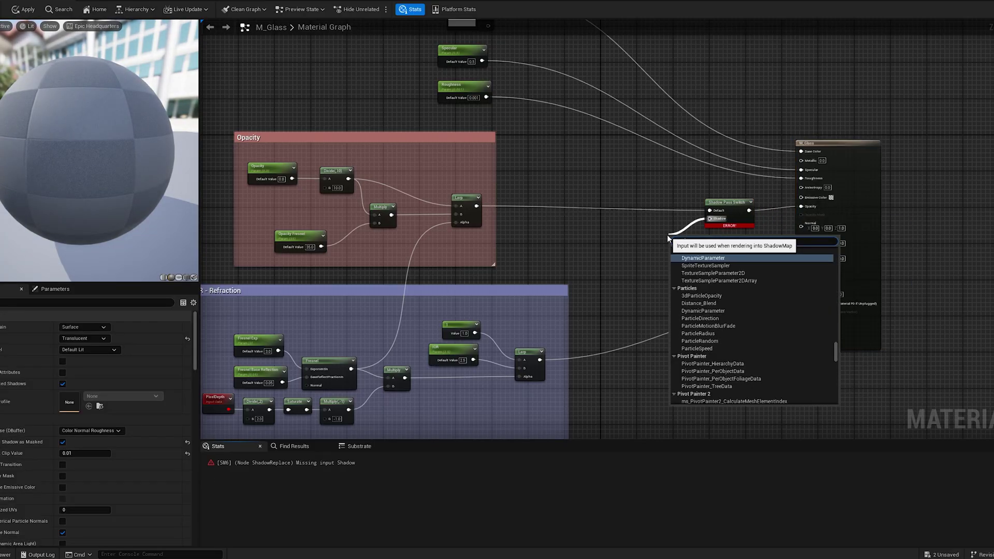
text(dither)
key(Return)
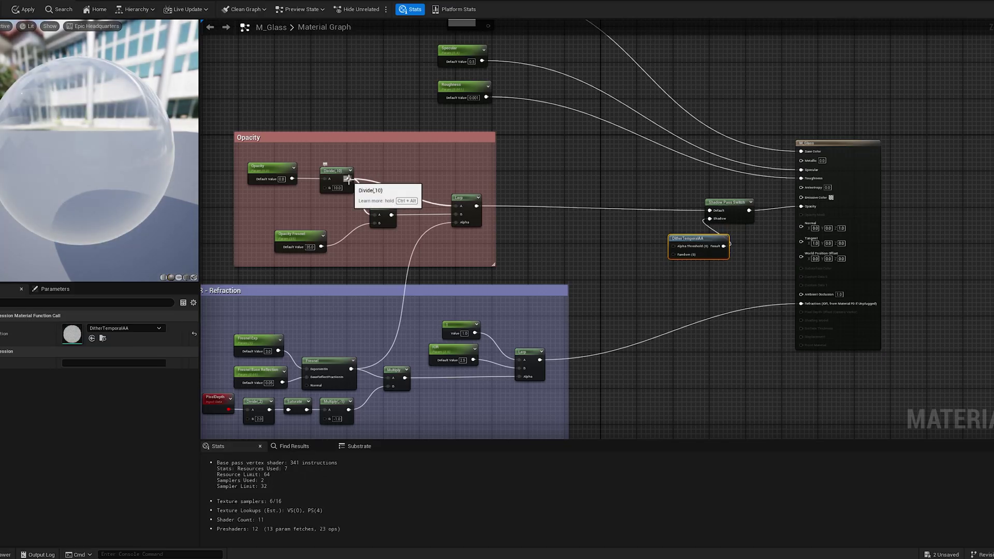
Step: Add a Multiply node driven by the output of the opacity Divide node
drag(348, 180, 457, 182)
drag(541, 180, 541, 180)
text(*)
key(Return)
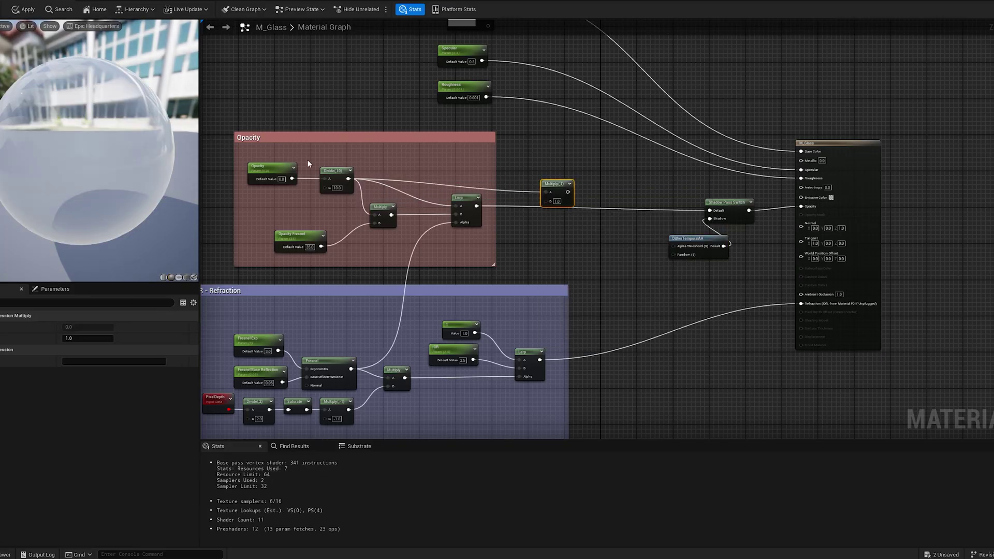
Step: Duplicate the Opacity parameter and rename the copy Opacity Shadow
click(309, 162)
key(ctrl+v)
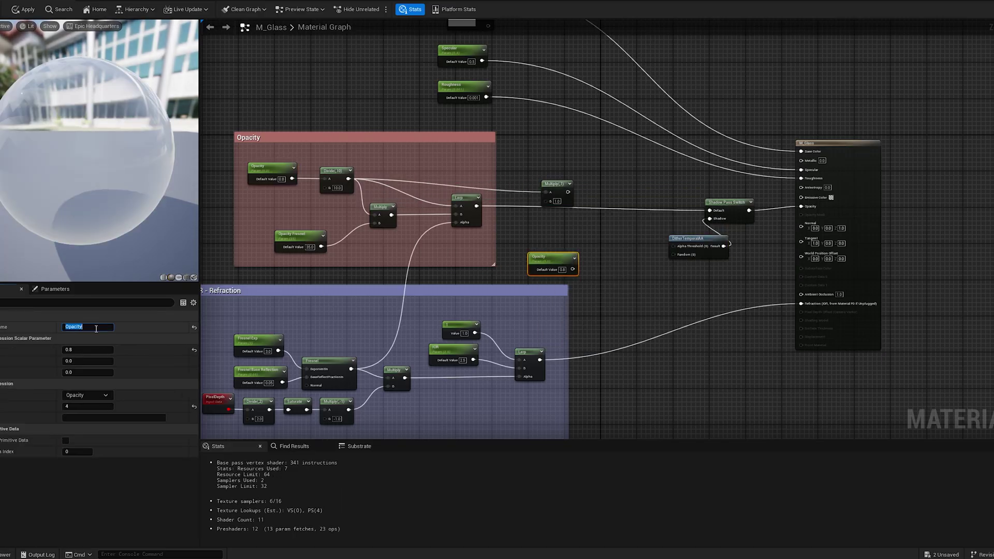
text(w)
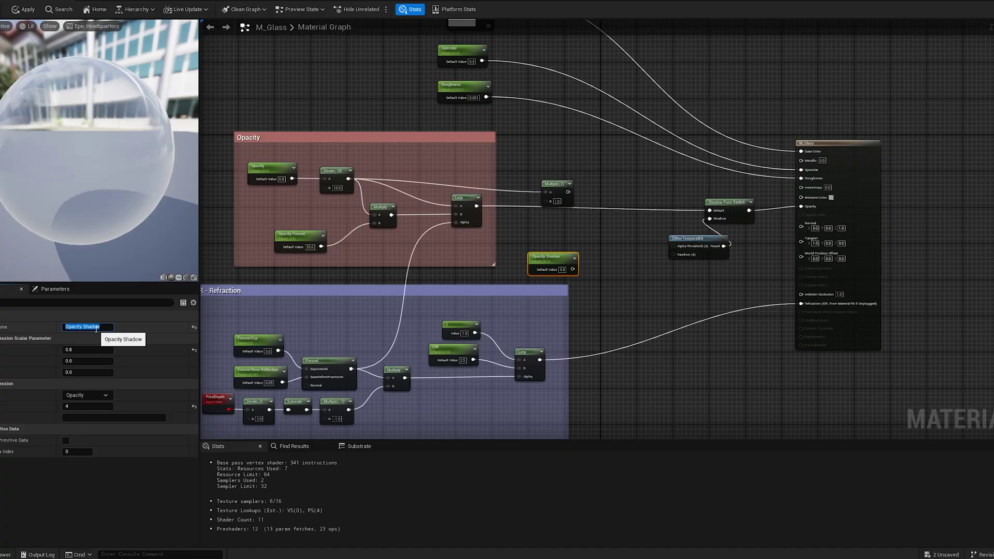
key(Return)
Step: Multiply the divided opacity by Opacity Shadow at 0.5 and feed the product into DitherTemporalAA's Alpha Threshold
drag(554, 184, 593, 175)
drag(573, 269, 689, 247)
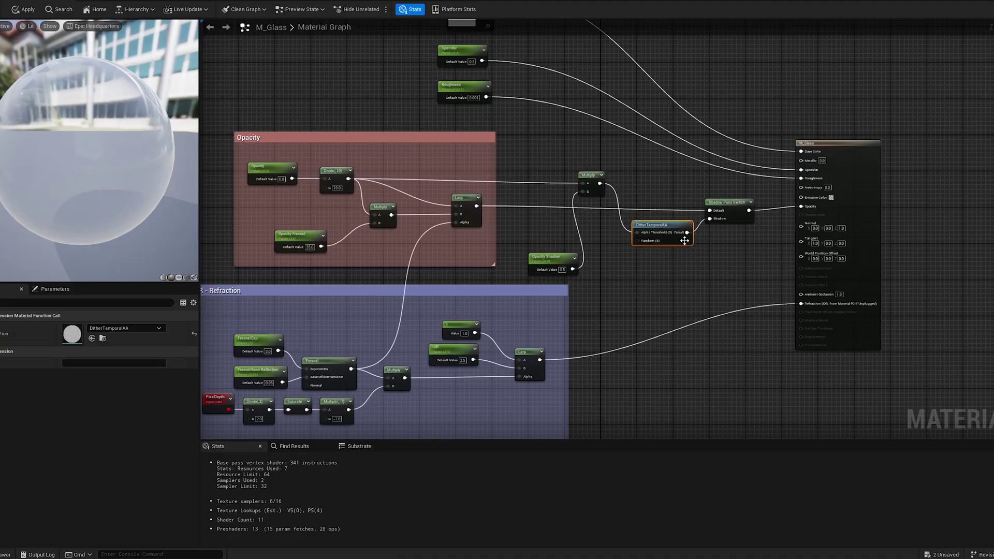
scroll(685, 240, up, 2)
drag(537, 267, 511, 242)
click(600, 255)
Step: Connect a constant of 0.0 to the DitherTemporalAA node's Random input and check the preview sphere's shadow
drag(640, 239, 616, 265)
text(cons)
key(Return)
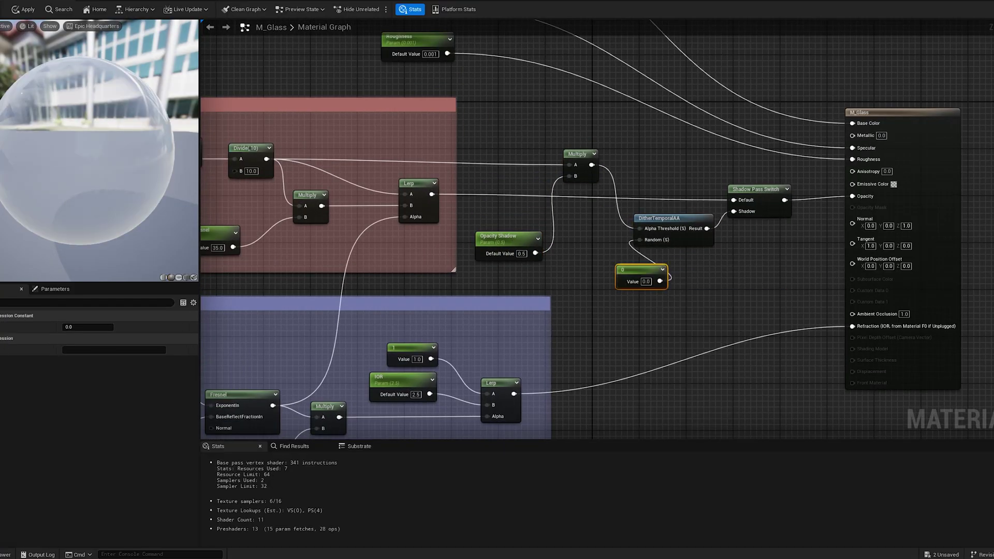
scroll(57, 197, down, 5)
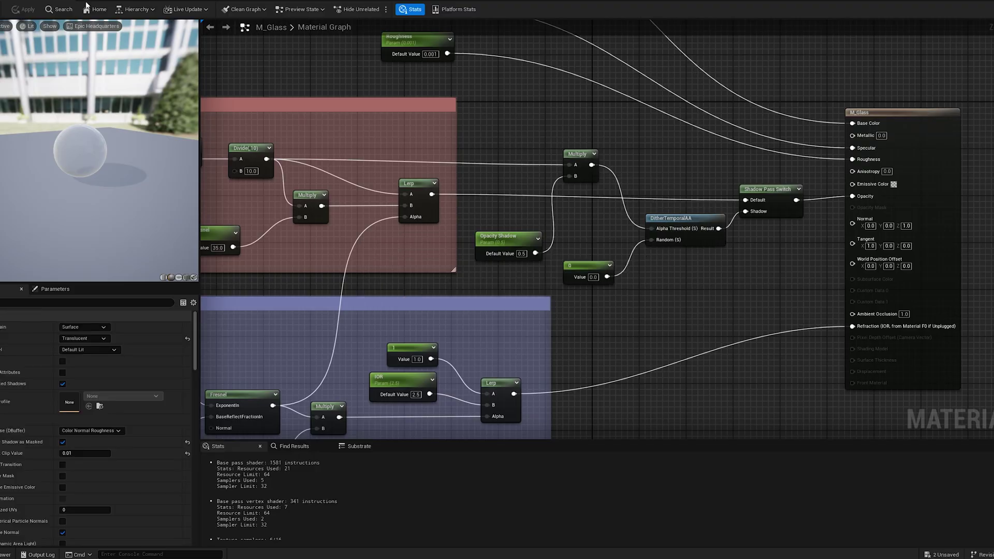
Step: Return to the level and create a material instance of M_Glass named M_Glass_Instance
drag(445, 2, 491, 164)
click(748, 161)
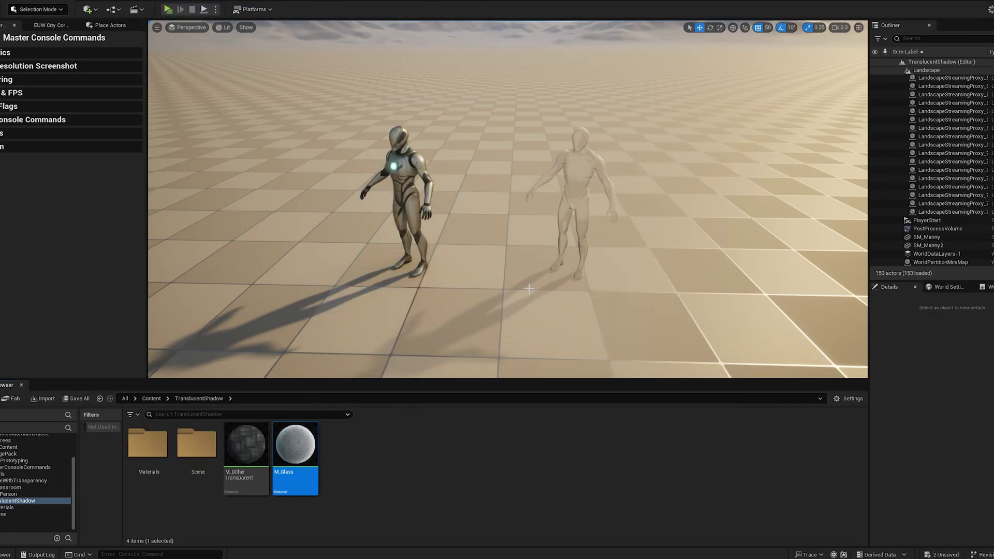
right_drag(529, 288, 528, 377)
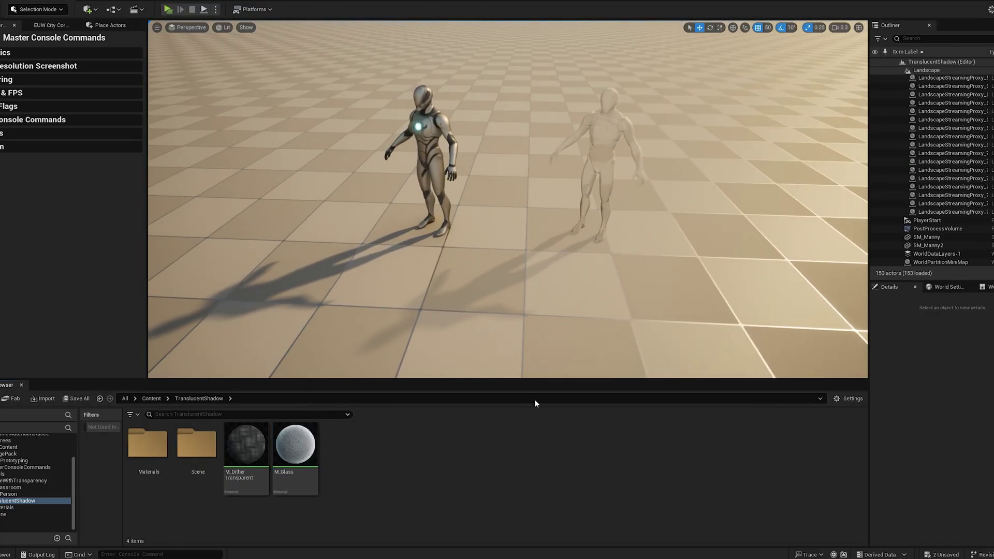
right_click(306, 448)
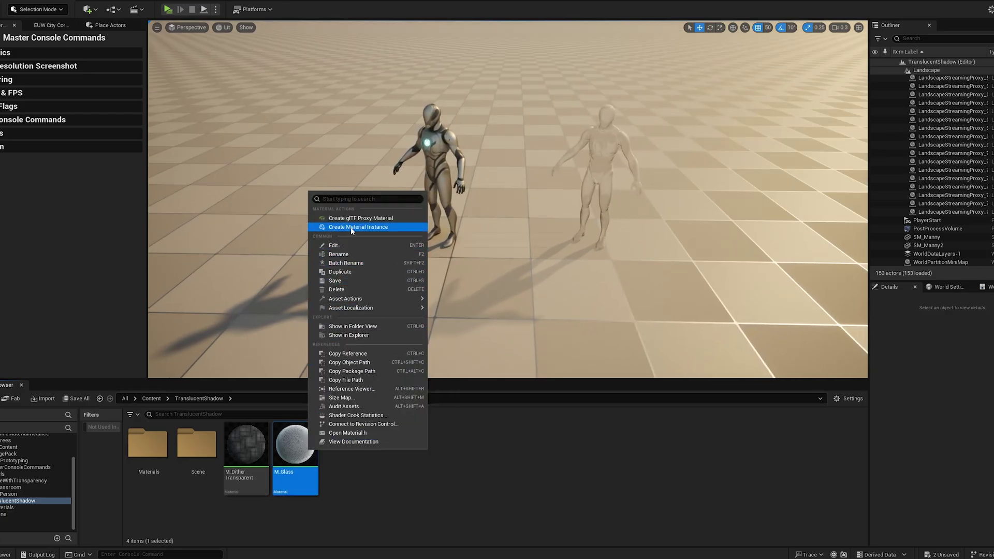
click(351, 228)
text(ance)
key(Return)
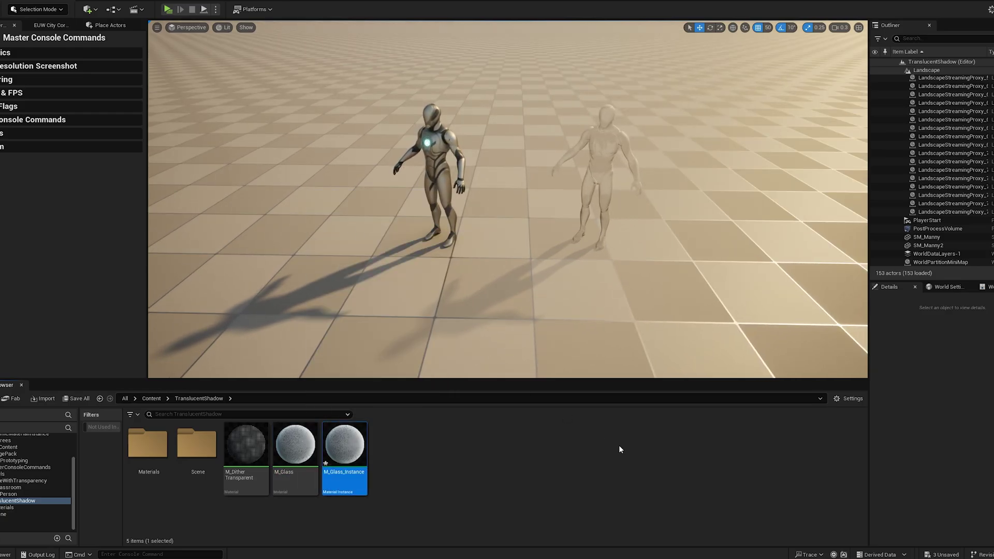
Step: Assign M_Glass_Instance to both material elements of the glass mannequin SM_Manny2
click(590, 148)
scroll(943, 467, down, 4)
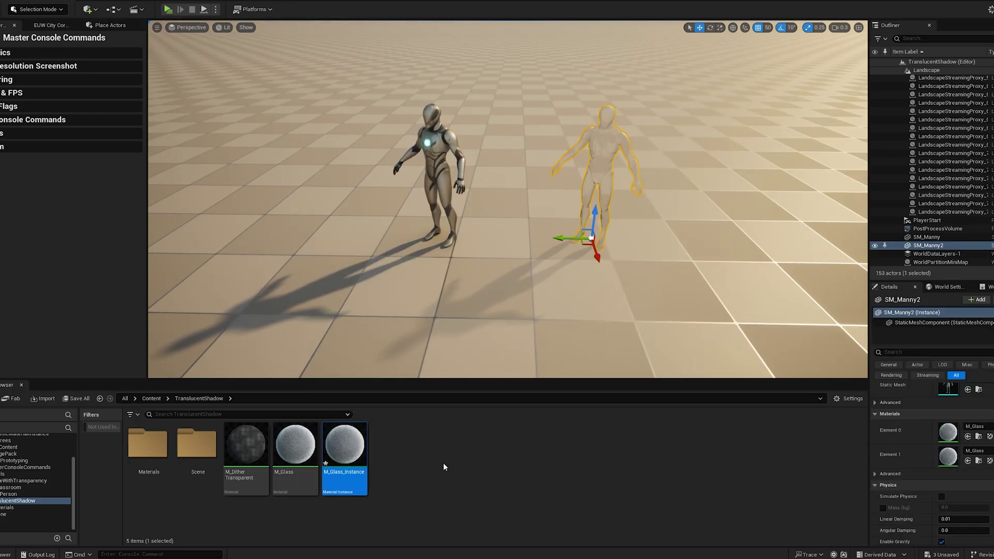
drag(347, 457, 948, 457)
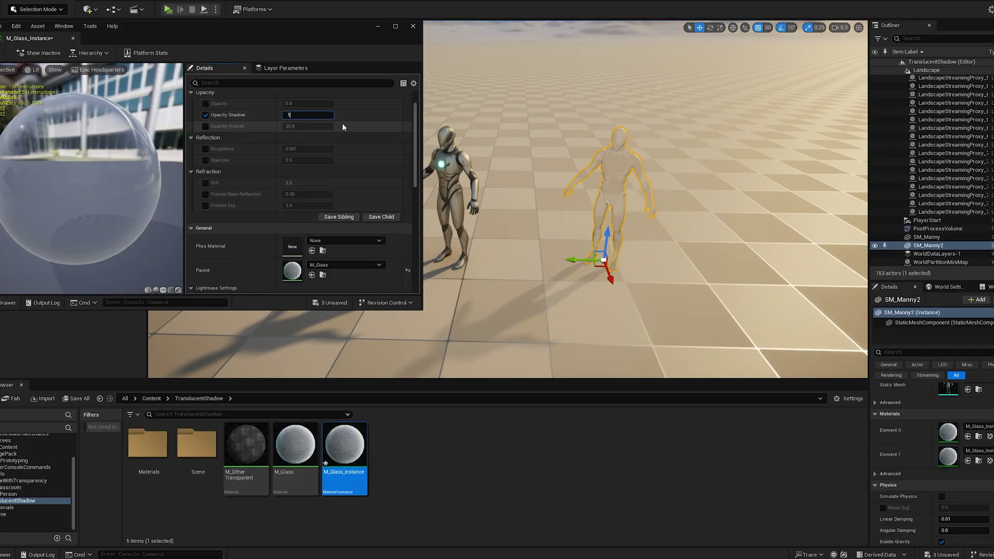
Step: Set Opacity Shadow of M_Glass_Instance to 1.0 and slide the glass mannequin along its Y axis to check its shadow
mouse_move(561, 270)
mouse_down()
mouse_move(589, 271)
mouse_move(567, 274)
mouse_up()
right_drag(567, 274, 547, 272)
key(g)
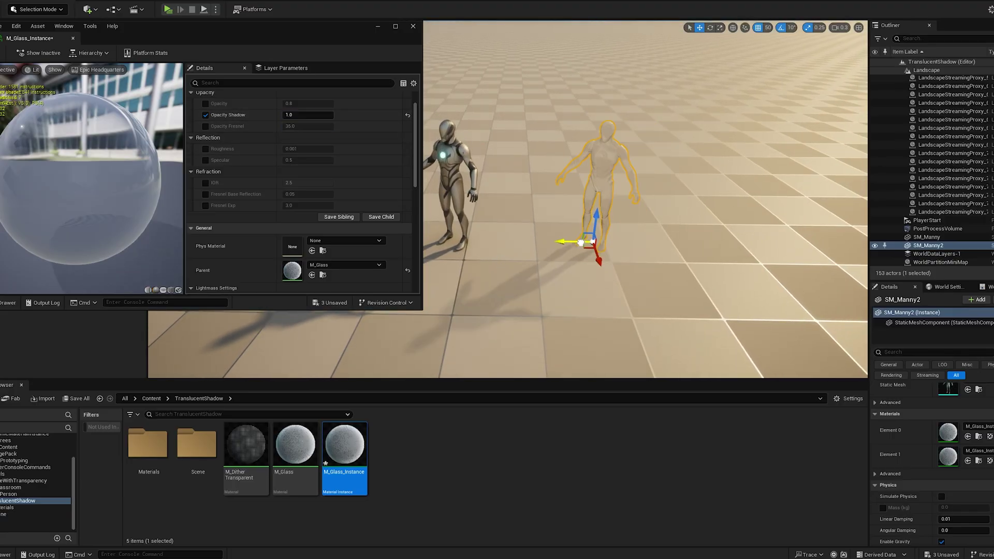
key(g)
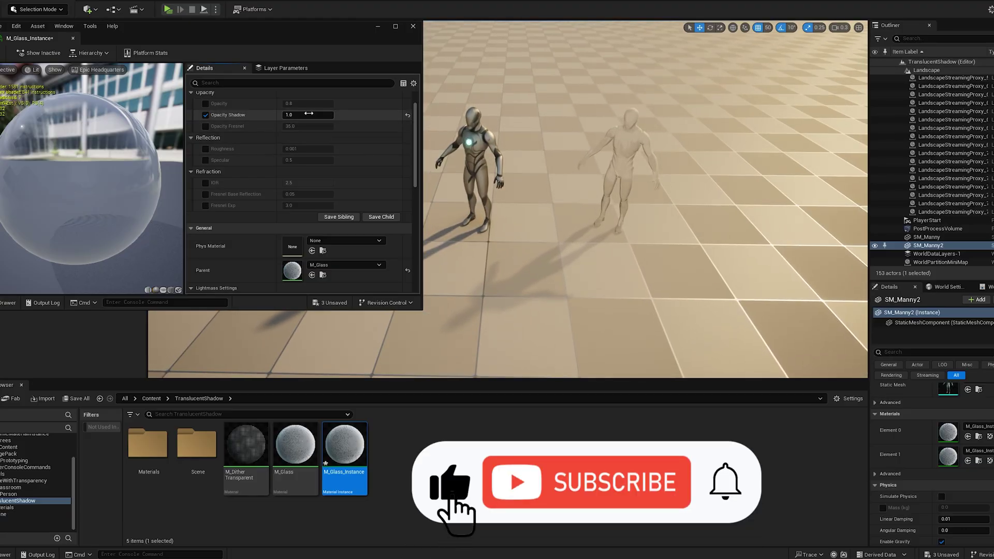
Step: Try an Opacity Shadow value of 5 on M_Glass_Instance and finish with it set to 0.1
text(5)
key(Return)
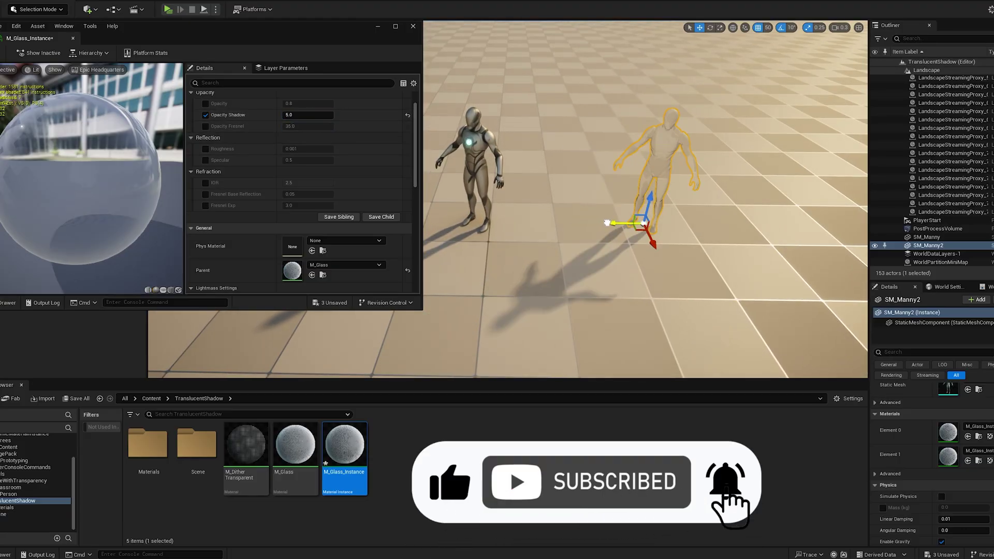
click(298, 115)
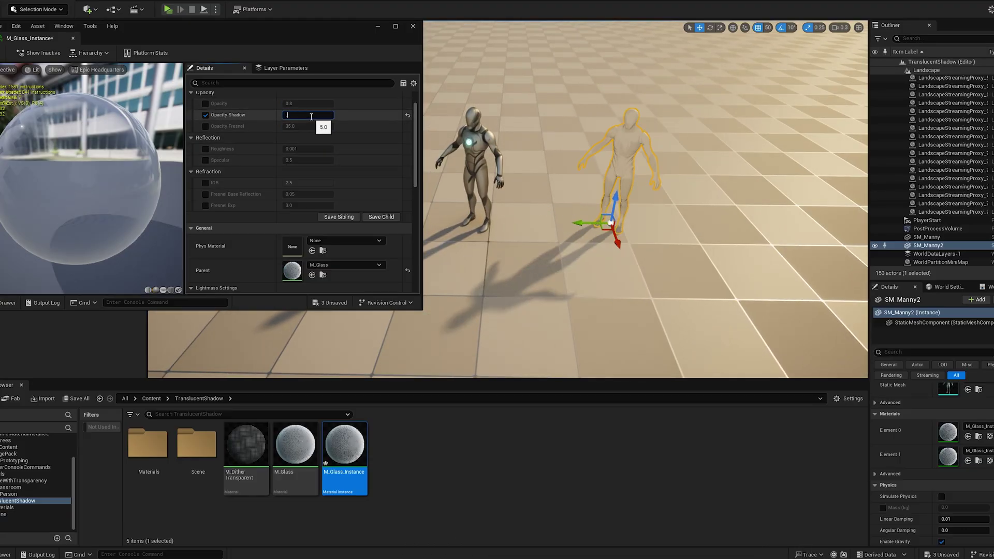
text(0.1)
key(Return)
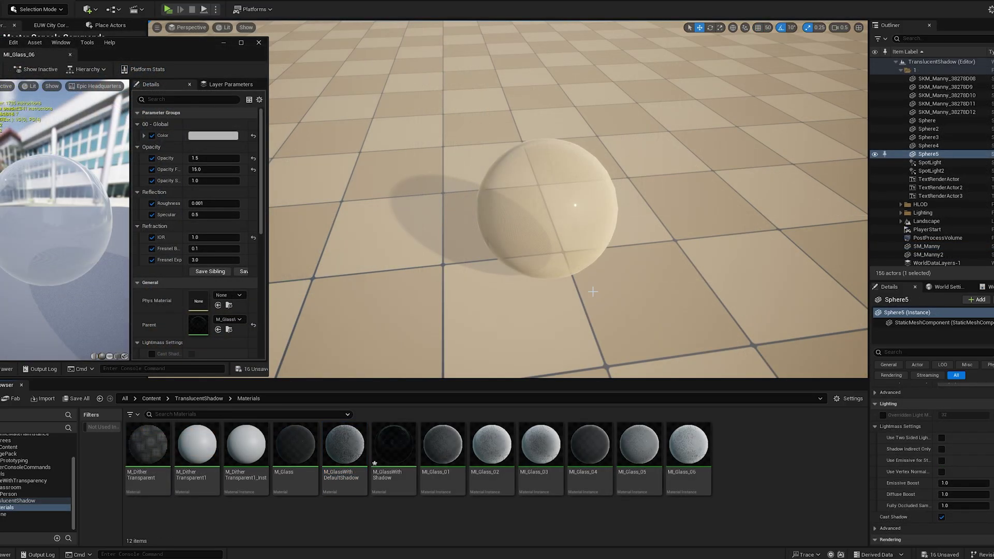
Step: Try MI_Glass_06 with its Opacity at 0.5 and the last parameter of its Opacity group at 0.1
mouse_move(592, 291)
right_down()
mouse_move(549, 294)
mouse_move(575, 293)
right_up()
key(w)
key(d)
scroll(593, 292, down, 2)
key(s)
key(a)
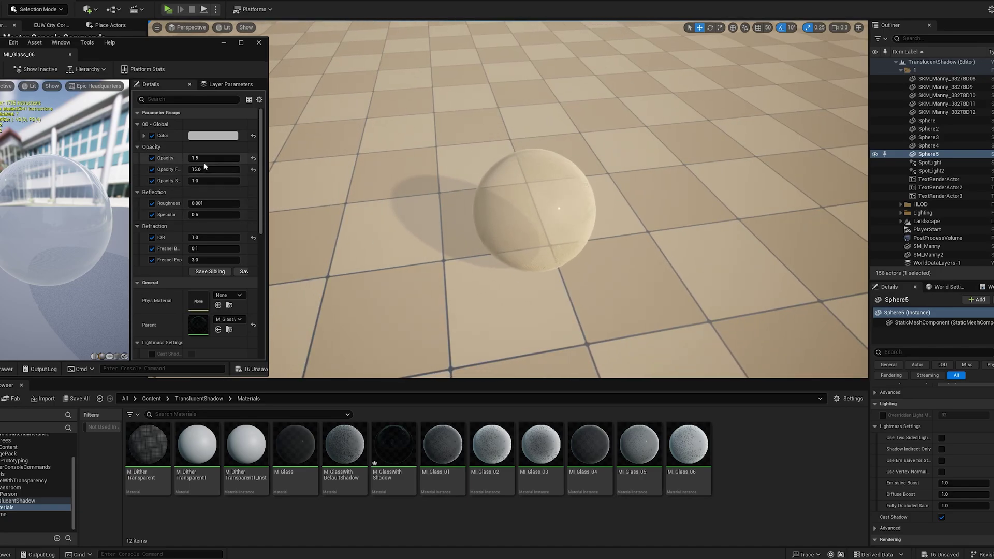
text(0.5)
key(Return)
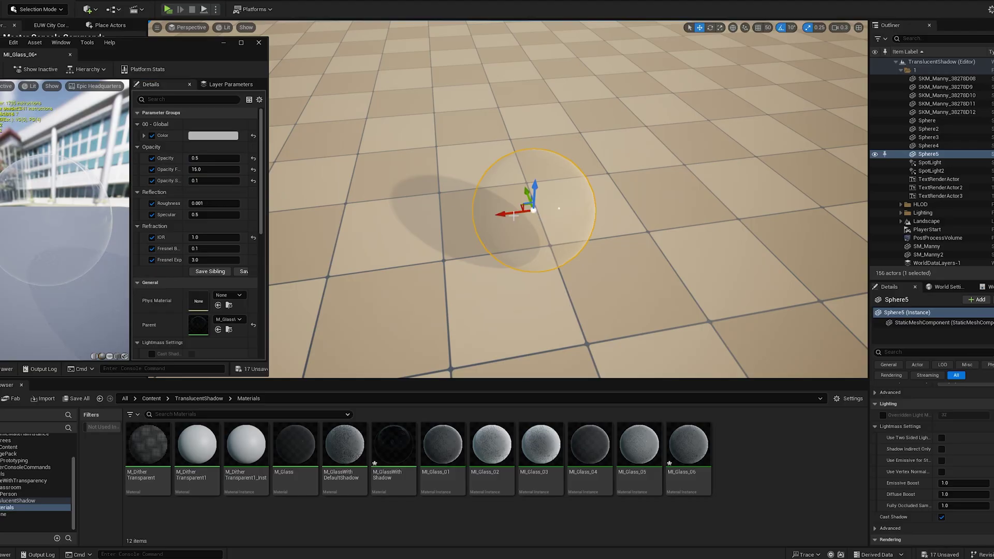
Step: Move Sphere5 slightly along its X axis and examine its shadow on the floor
drag(514, 215, 513, 212)
key(a)
right_drag(536, 213, 560, 208)
scroll(577, 199, up, 1)
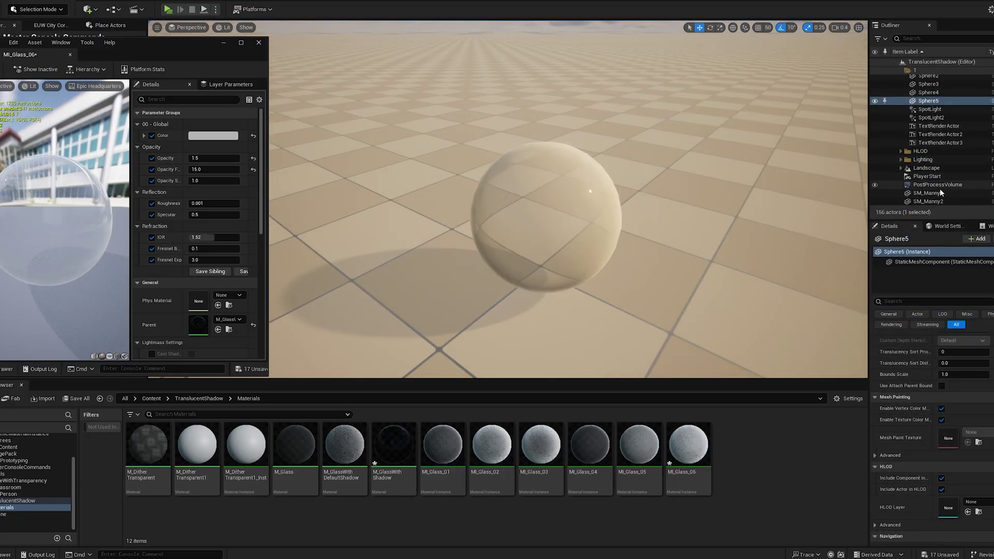
Step: Set the PostProcessVolume's Translucency Type to Ray Tracing and adjust the refraction values of MI_Glass_06
click(937, 185)
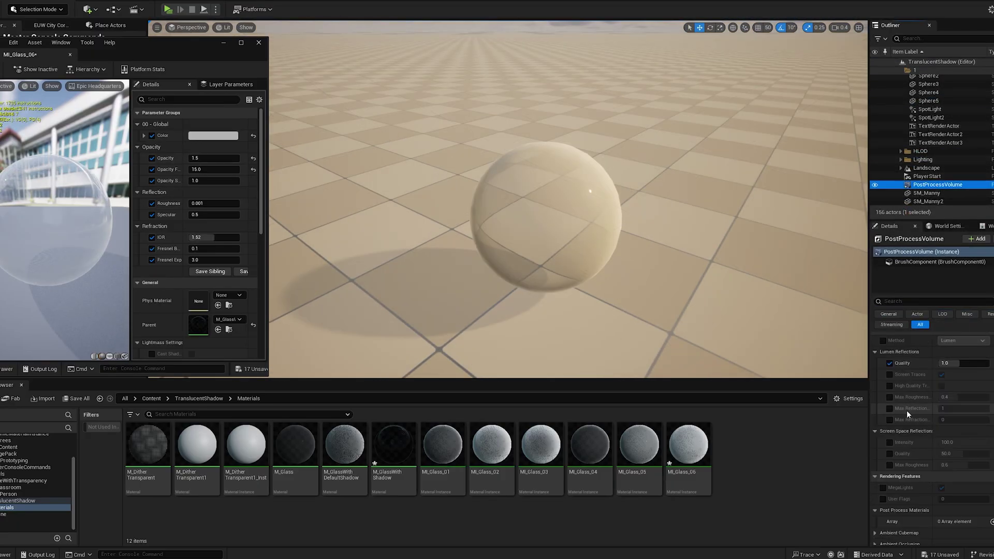
scroll(918, 365, down, 4)
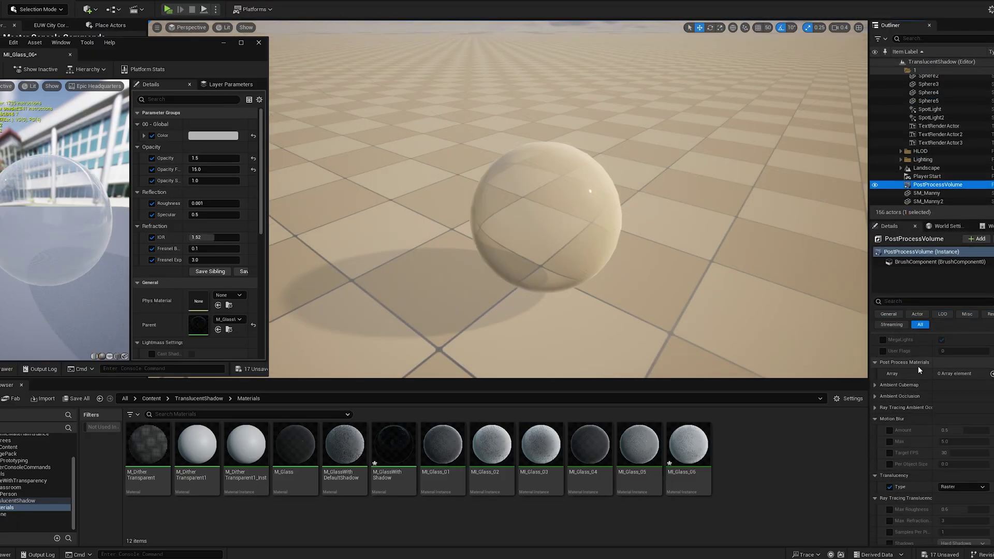
click(956, 405)
click(957, 425)
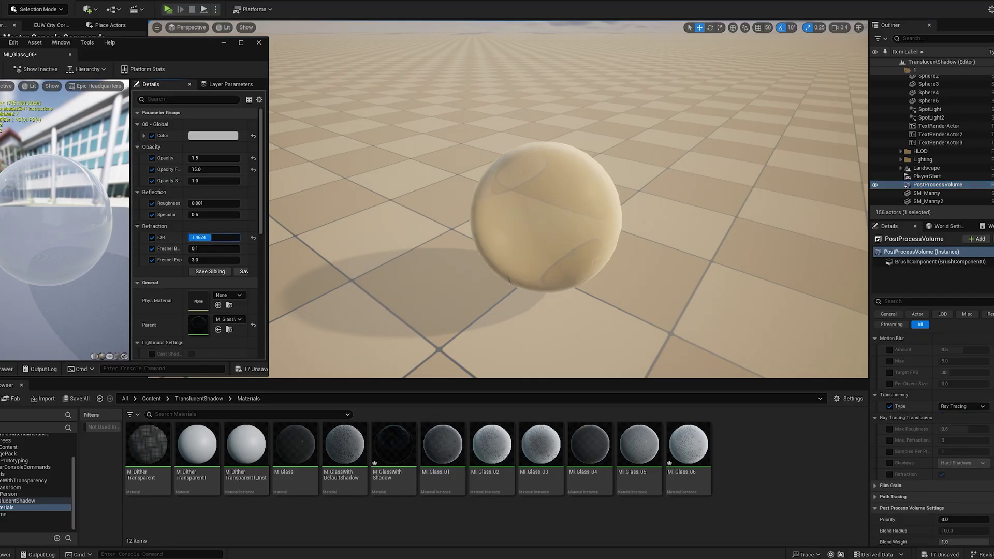
drag(213, 249, 204, 249)
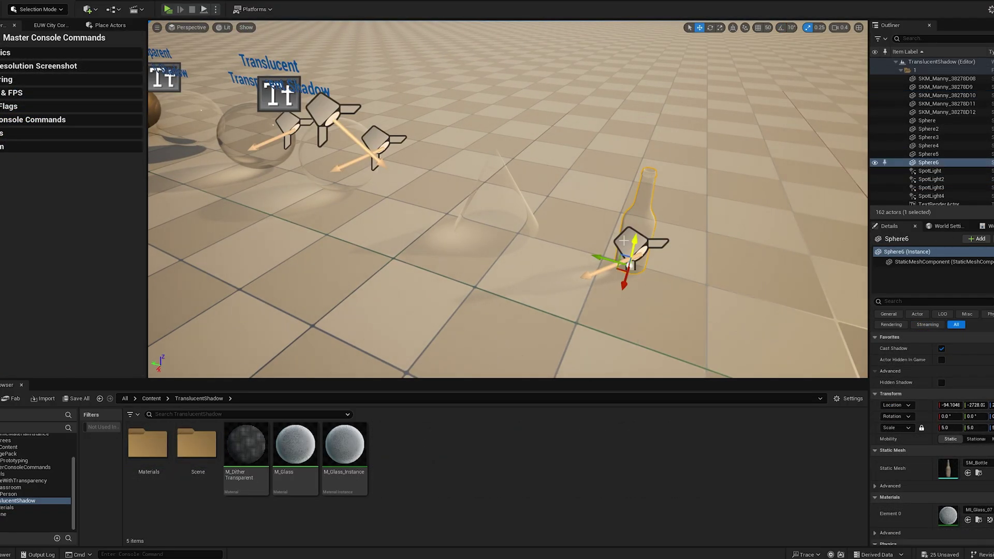
Step: Select SpotLight3 and SpotLight2 beside the glass objects, review their light settings and undo the accidental property change
right_drag(455, 181, 357, 178)
click(437, 179)
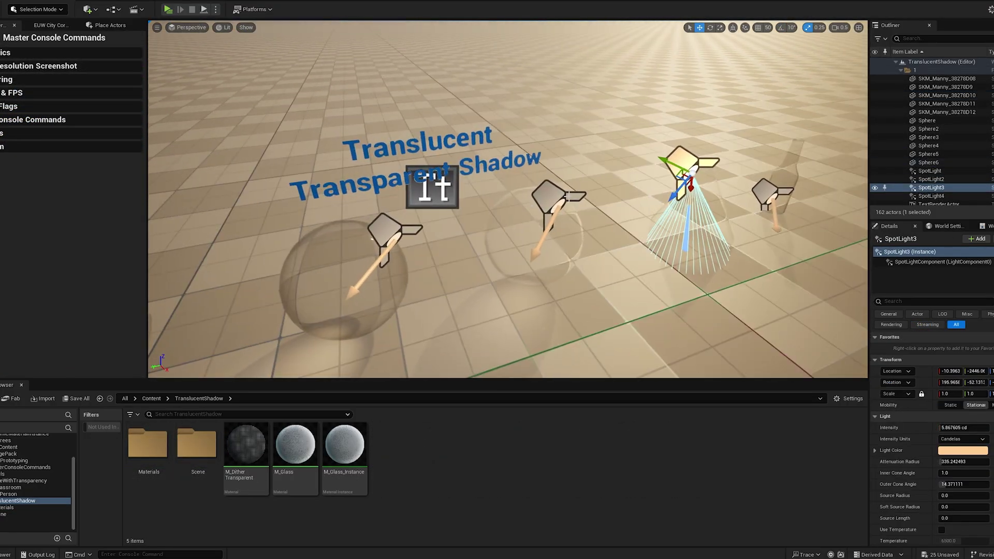
click(570, 200)
scroll(925, 446, down, 1)
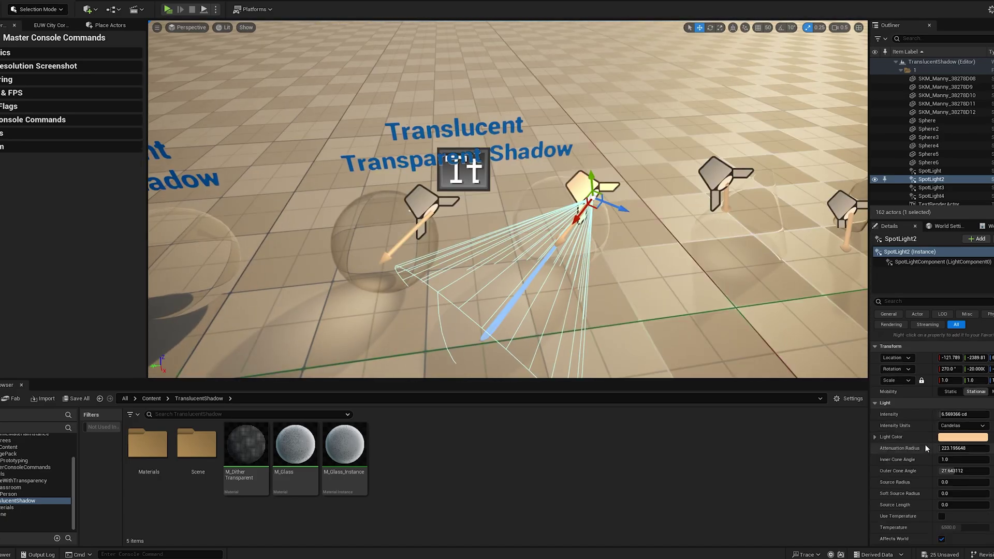
drag(952, 401, 957, 401)
key(ctrl+z)
scroll(950, 485, down, 6)
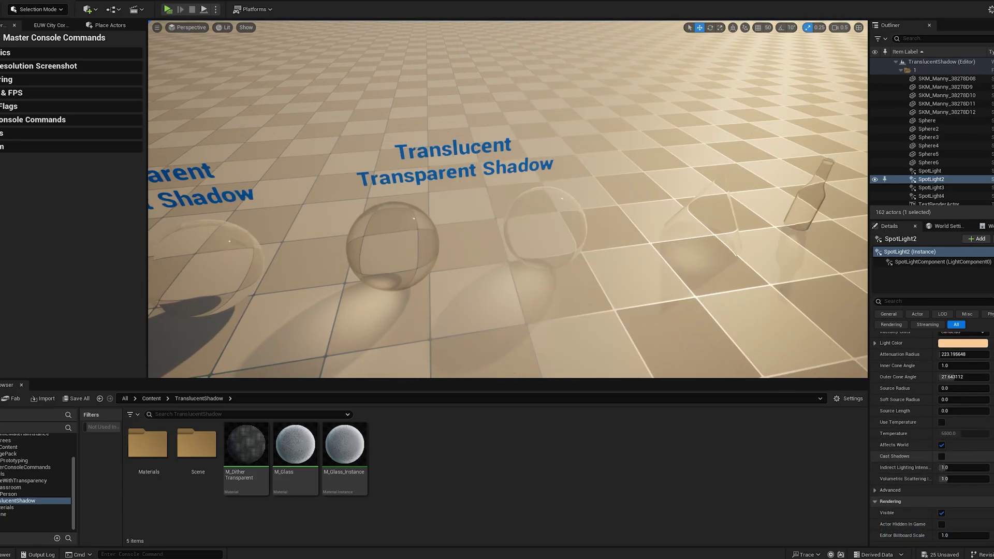
Step: Search SpotLight2's properties for "spe"
scroll(970, 440, down, 3)
scroll(978, 424, up, 6)
click(911, 302)
text(spe)
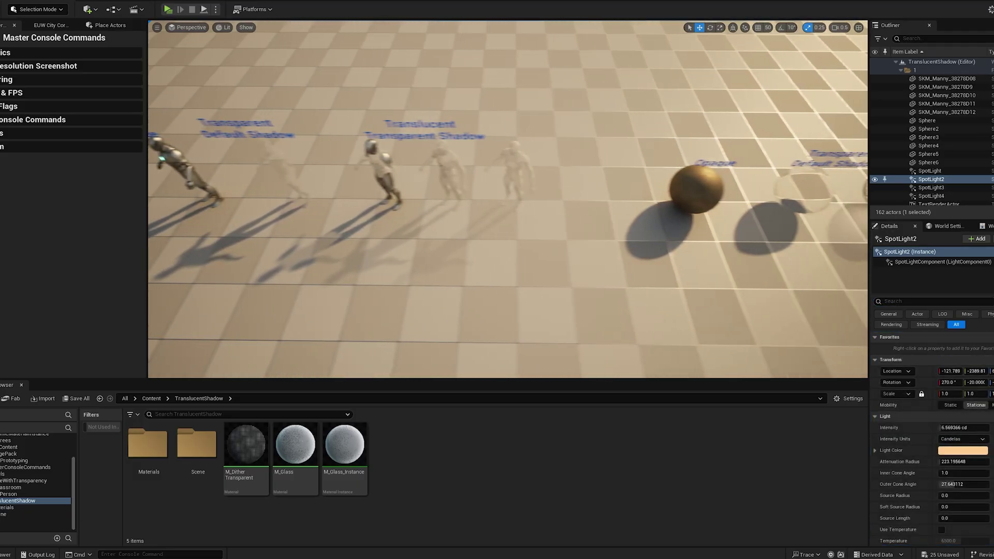
Step: Examine the row of mannequins, spheres and other glass objects to compare their shadows
key(d)
scroll(508, 200, up, 1)
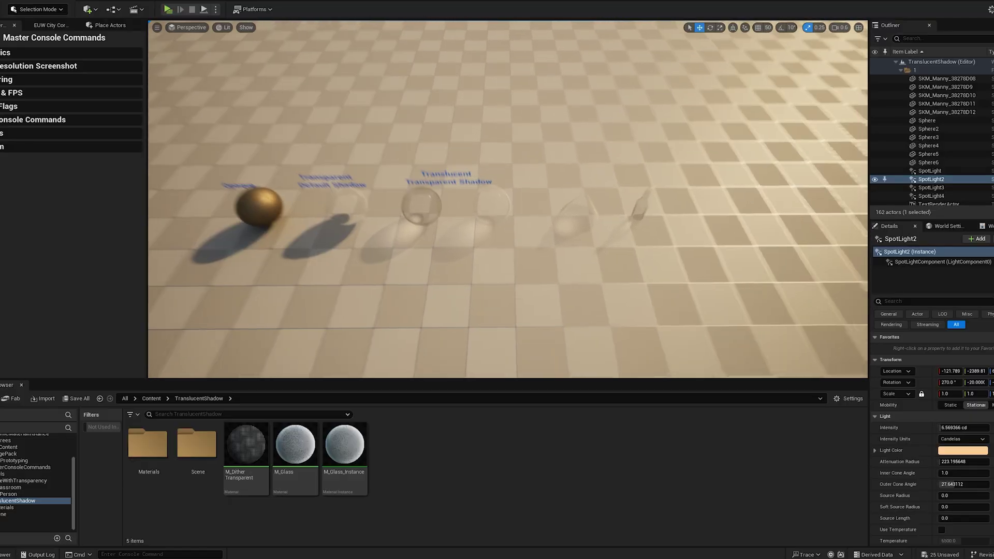
key(w)
right_drag(508, 199, 487, 127)
key(d)
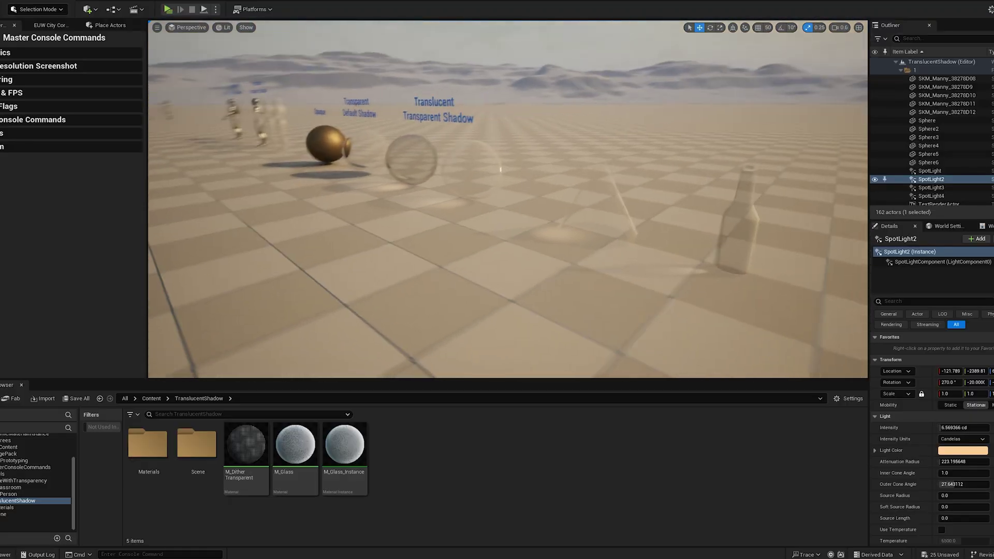